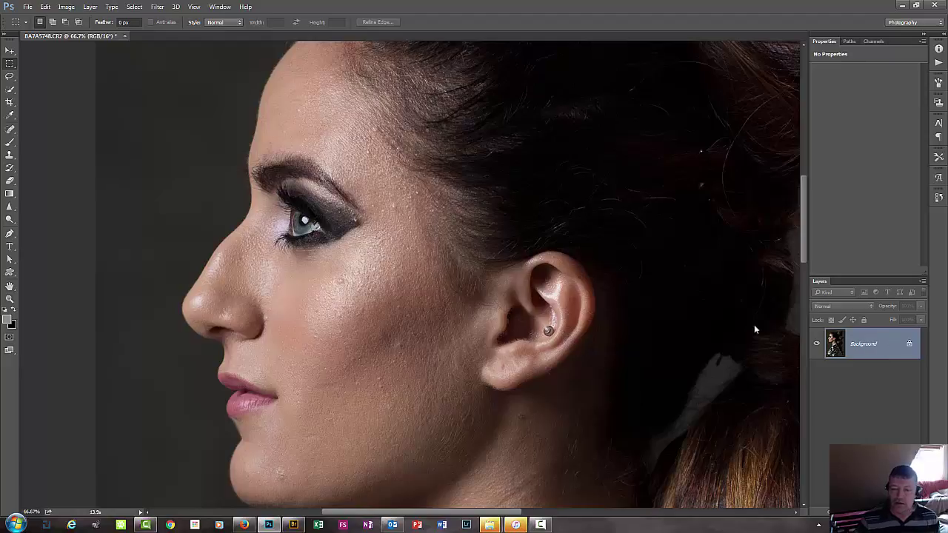
- Fit the entire profile portrait in the window with Ctrl+0
key("ctrl+0")
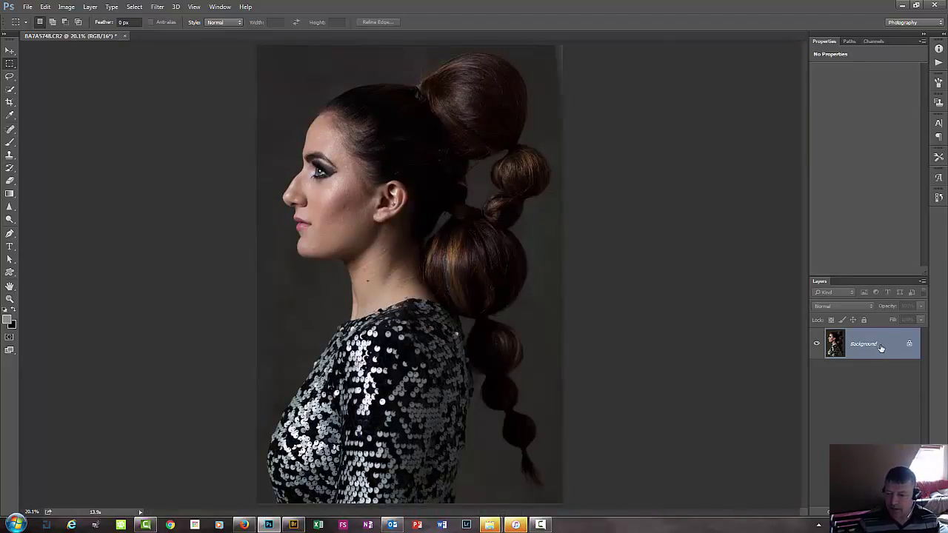
- Duplicate the Background layer into a new Layer 1 with Ctrl+J
right_click(881, 348)
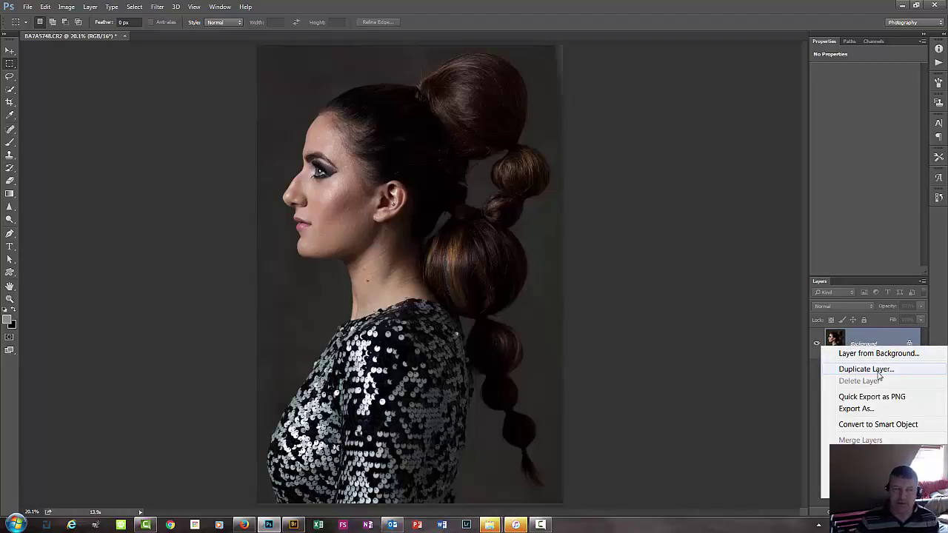
left_click(84, 134)
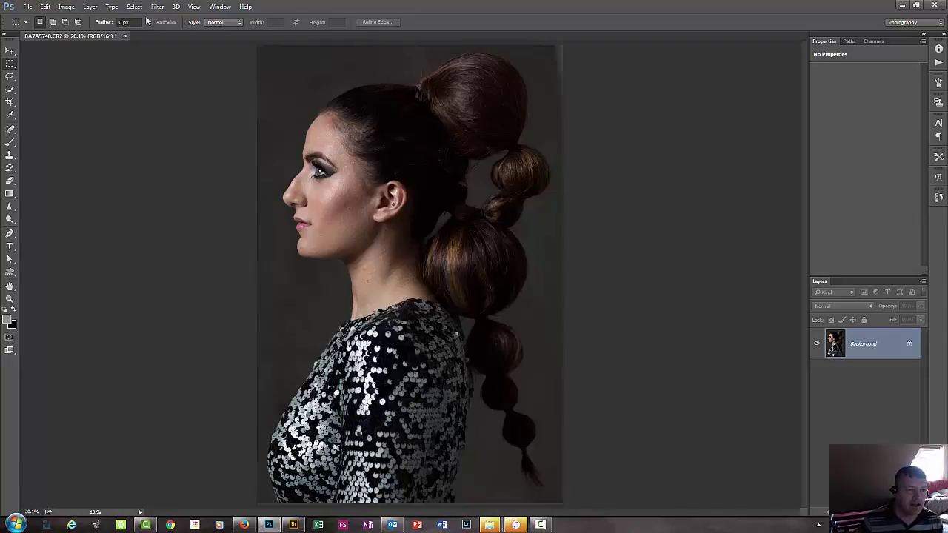
left_click(90, 7)
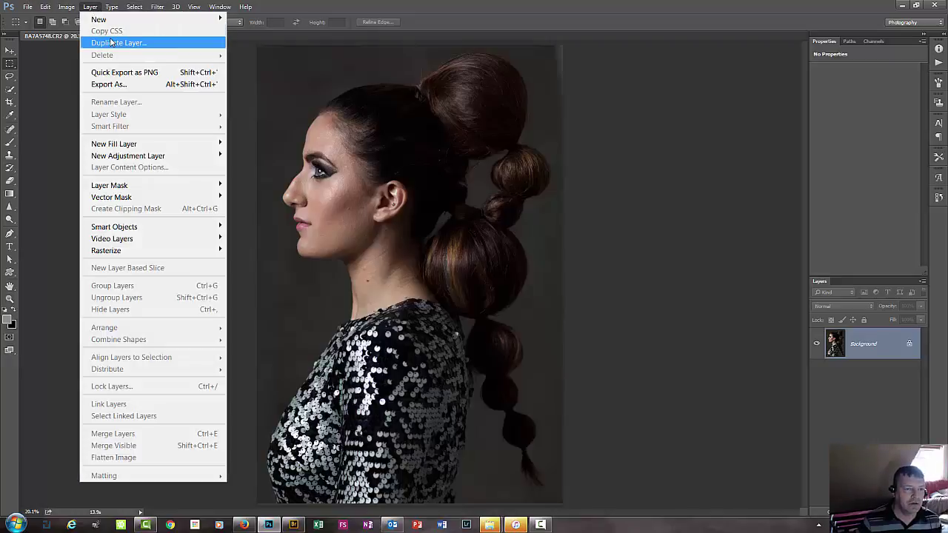
left_click(694, 245)
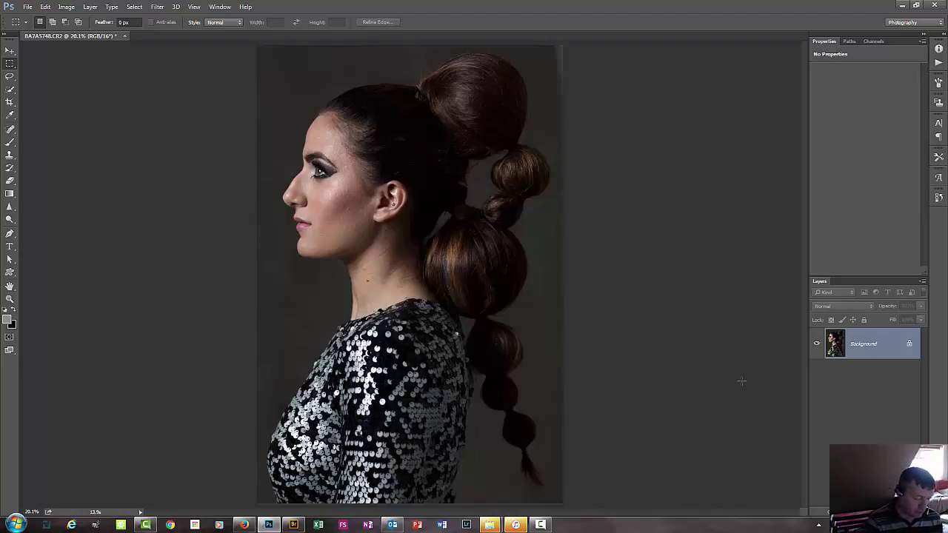
key("ctrl+j")
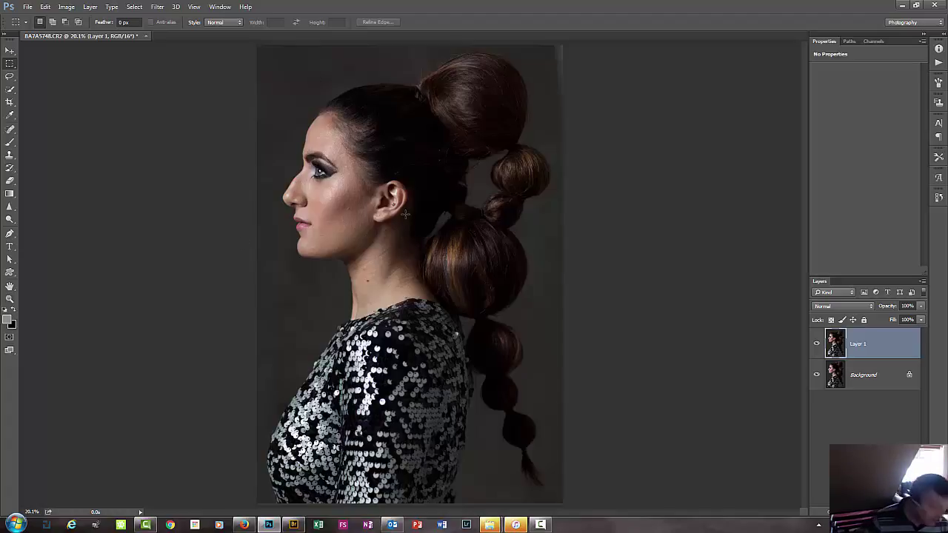
- Draw a rectangular marquee around the face from forehead past the eye and nose
right_click(10, 64)
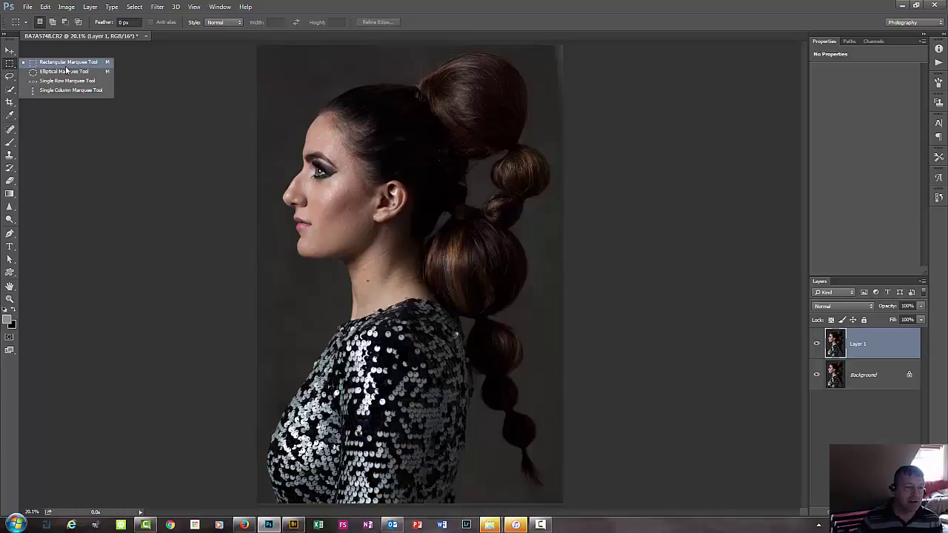
left_click(274, 110)
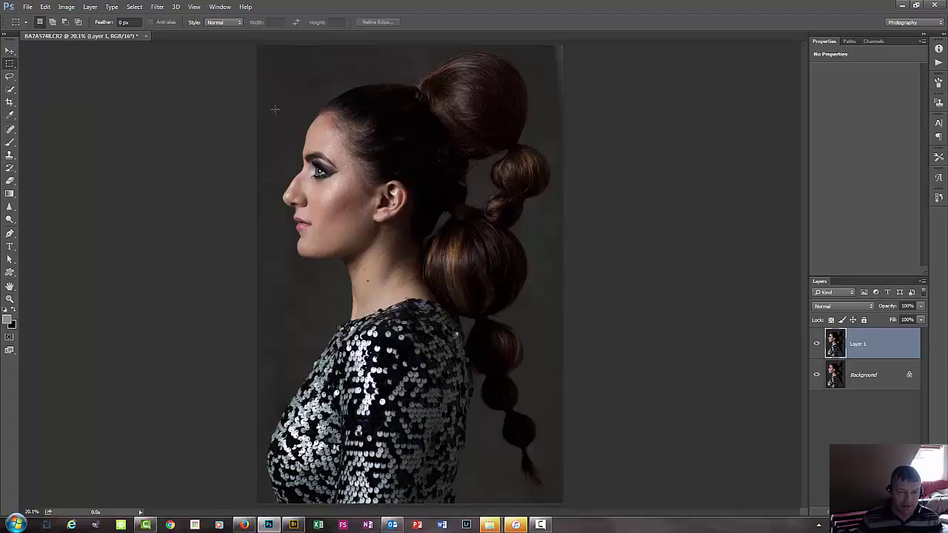
mouse_move(275, 110)
left_mouse_down()
mouse_move(296, 135)
mouse_move(339, 241)
mouse_move(543, 235)
mouse_move(414, 236)
mouse_move(434, 214)
mouse_move(388, 235)
mouse_move(410, 215)
mouse_move(404, 229)
mouse_move(425, 219)
mouse_move(404, 218)
mouse_move(412, 175)
mouse_move(487, 497)
mouse_move(525, 265)
mouse_move(416, 169)
mouse_move(393, 216)
mouse_move(406, 217)
mouse_move(364, 216)
mouse_move(355, 201)
mouse_move(357, 219)
mouse_move(349, 220)
left_mouse_up()
key("space")
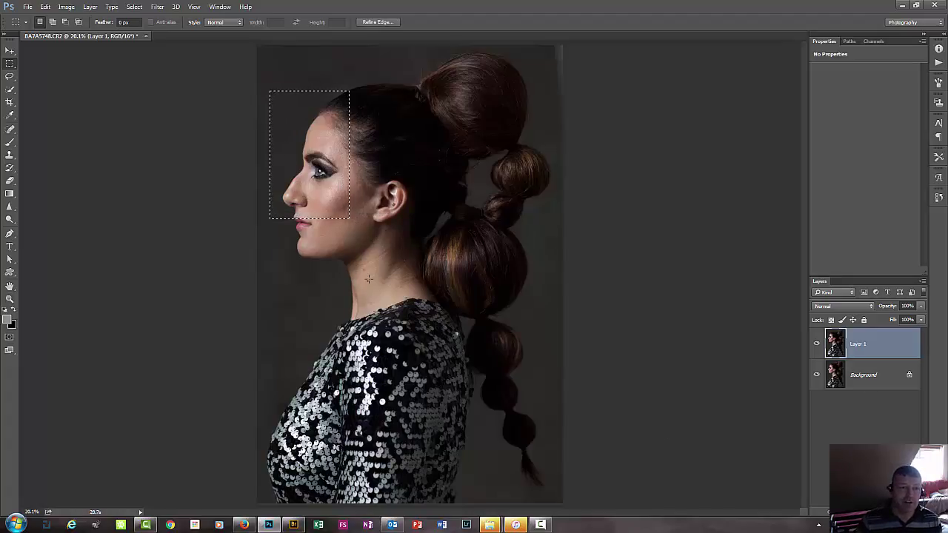
- Open the selected face region in Filter > Liquify
left_click(156, 9)
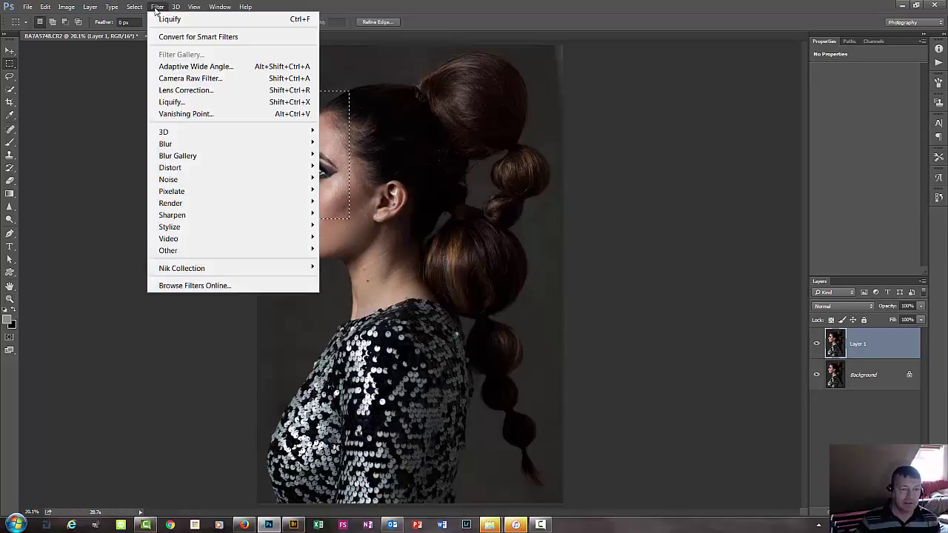
left_click(165, 104)
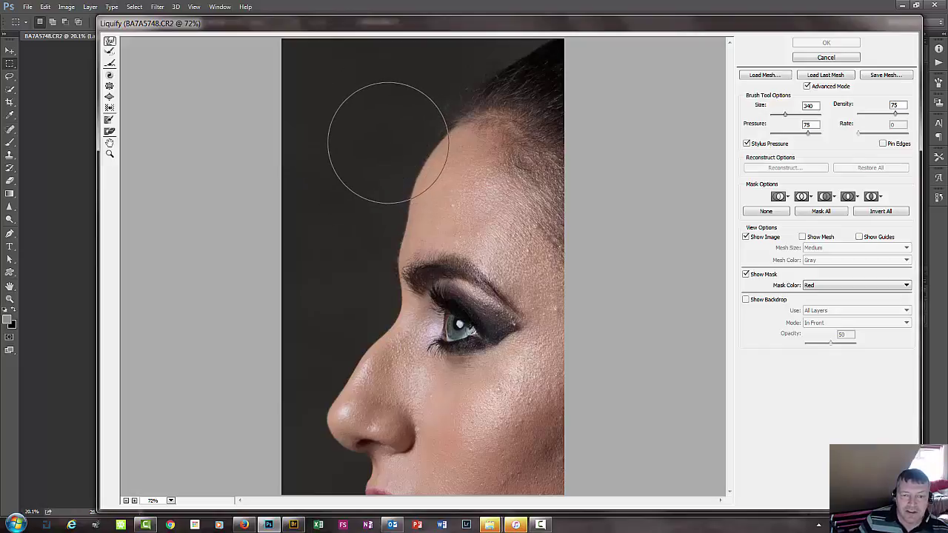
left_click_drag(388, 143, 437, 167)
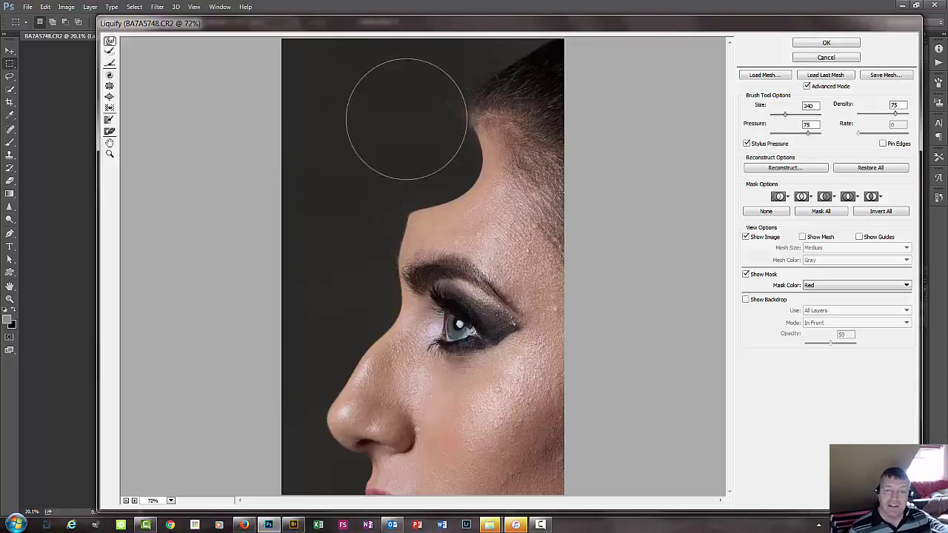
key("ctrl+z")
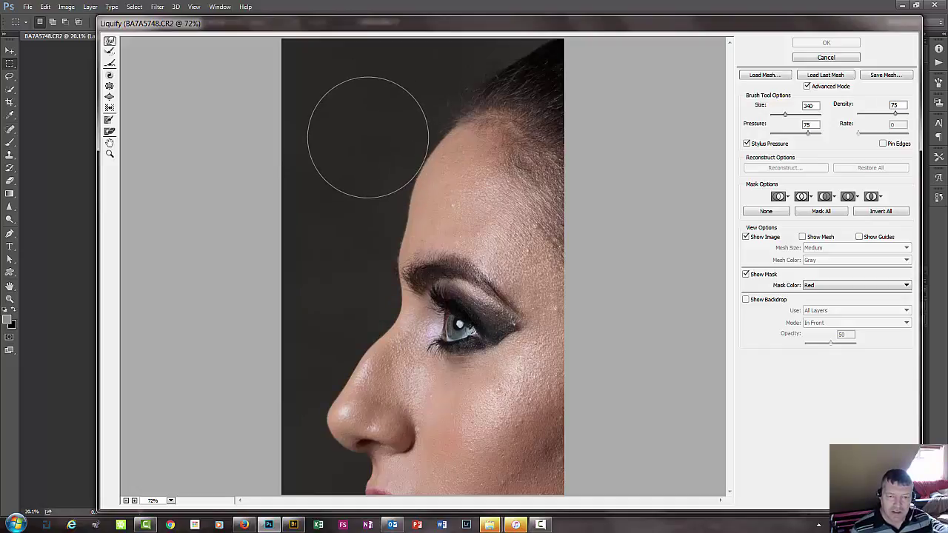
left_click_drag(353, 128, 394, 139)
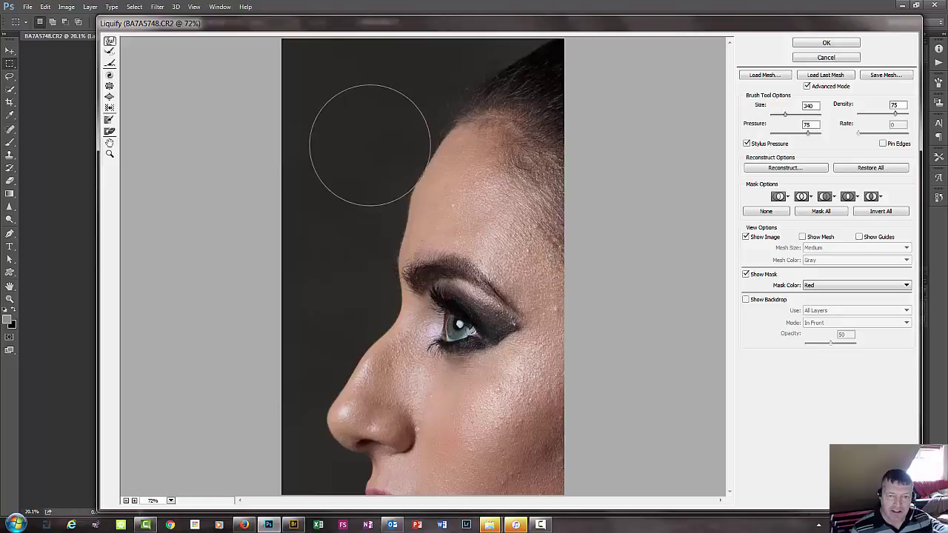
key("alt")
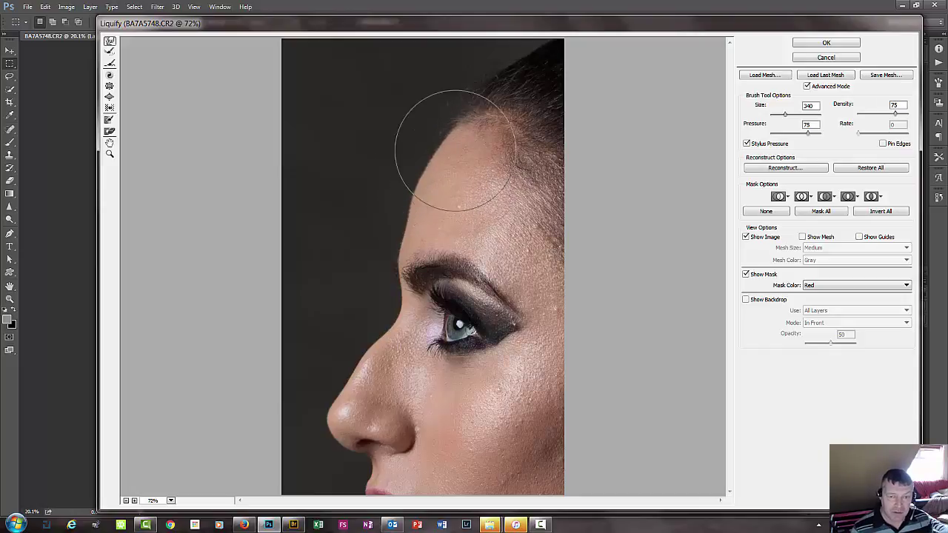
key("alt")
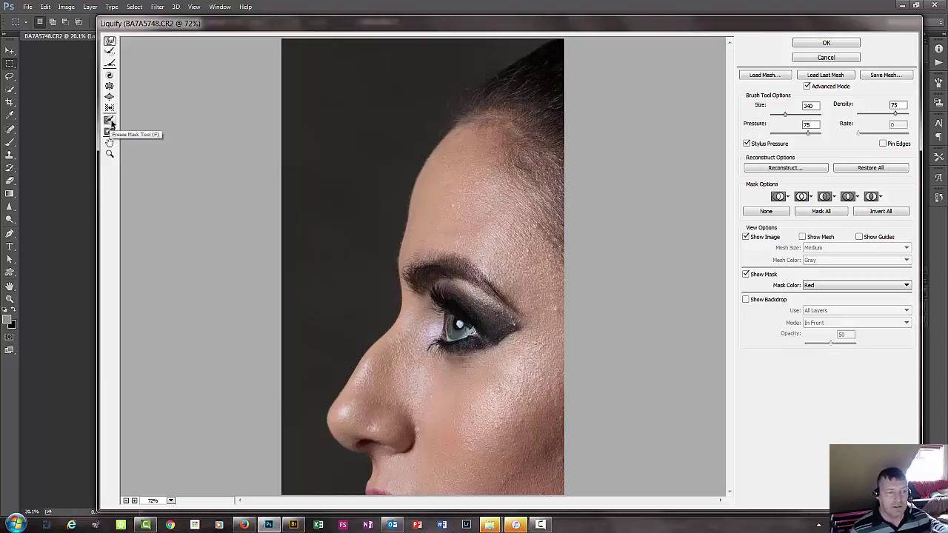
left_click(109, 120)
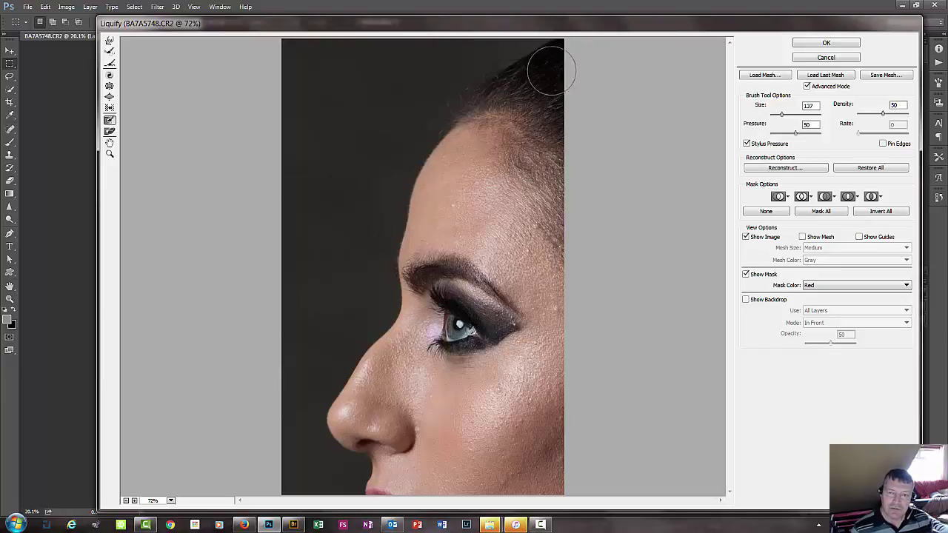
mouse_move(551, 70)
left_mouse_down()
mouse_move(533, 84)
mouse_move(458, 224)
mouse_move(443, 223)
mouse_move(426, 329)
mouse_move(422, 229)
mouse_move(548, 67)
left_mouse_up()
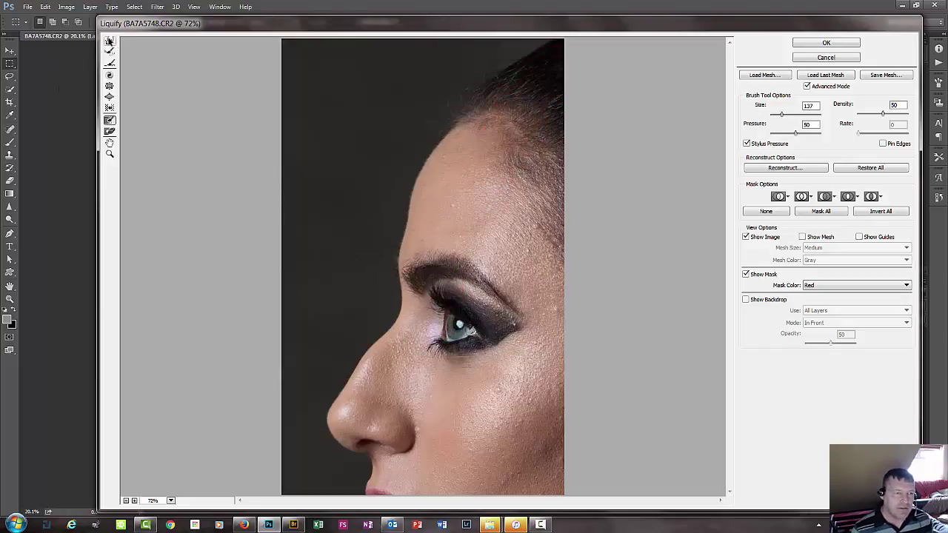
left_click(109, 43)
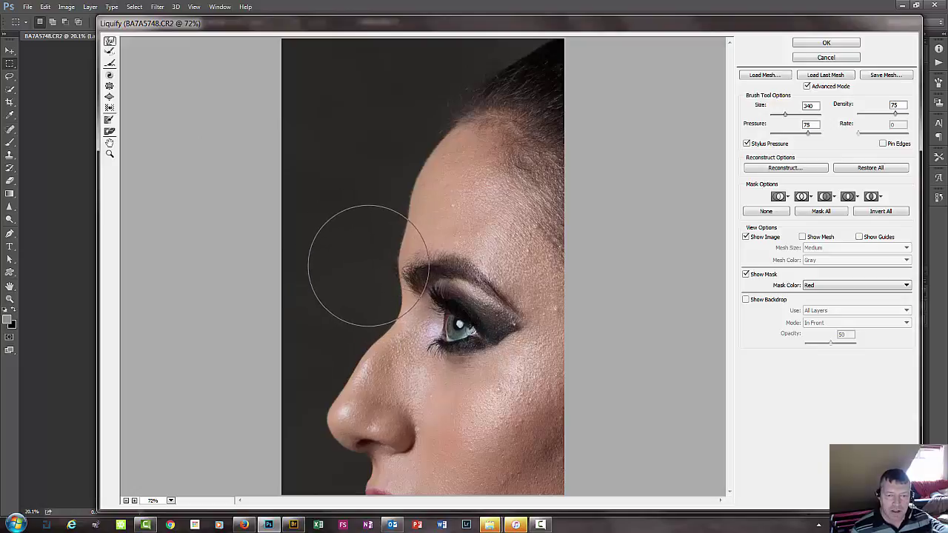
mouse_move(372, 267)
left_mouse_down()
mouse_move(377, 256)
mouse_move(392, 271)
mouse_move(402, 262)
left_mouse_up()
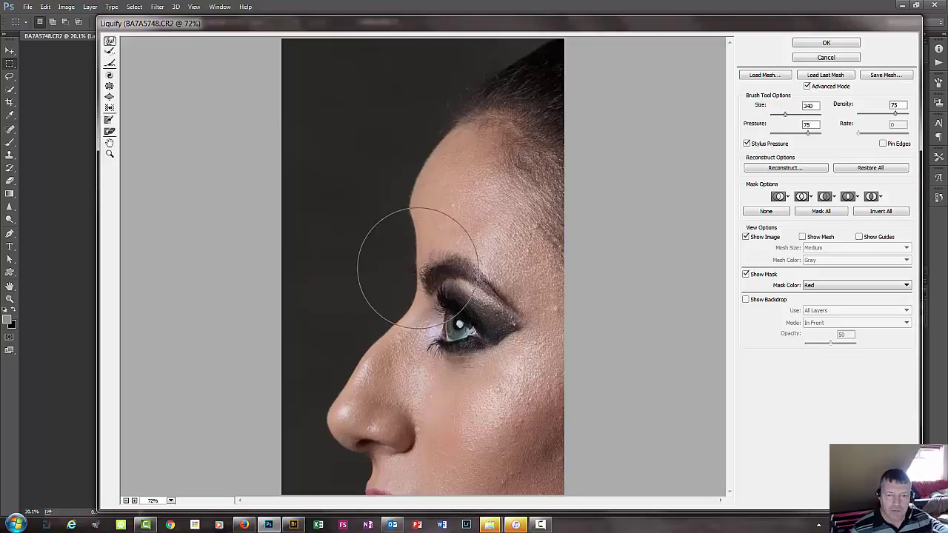
key("ctrl+alt+z")
key("ctrl+alt+z")
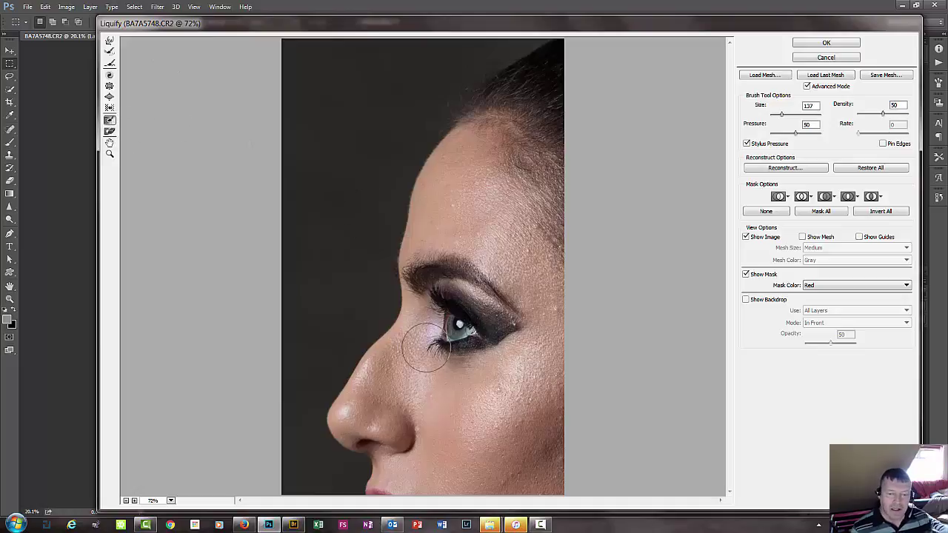
- Freeze from nose tip to inner eye corner, then extend the mask to the hairline
mouse_move(379, 412)
left_mouse_down()
mouse_move(423, 364)
mouse_move(412, 357)
mouse_move(437, 345)
mouse_move(446, 278)
mouse_move(439, 283)
mouse_move(430, 265)
mouse_move(423, 278)
mouse_move(424, 267)
mouse_move(484, 151)
mouse_move(442, 220)
mouse_move(471, 184)
mouse_move(479, 306)
mouse_move(510, 312)
mouse_move(493, 340)
mouse_move(475, 346)
mouse_move(462, 315)
left_mouse_up()
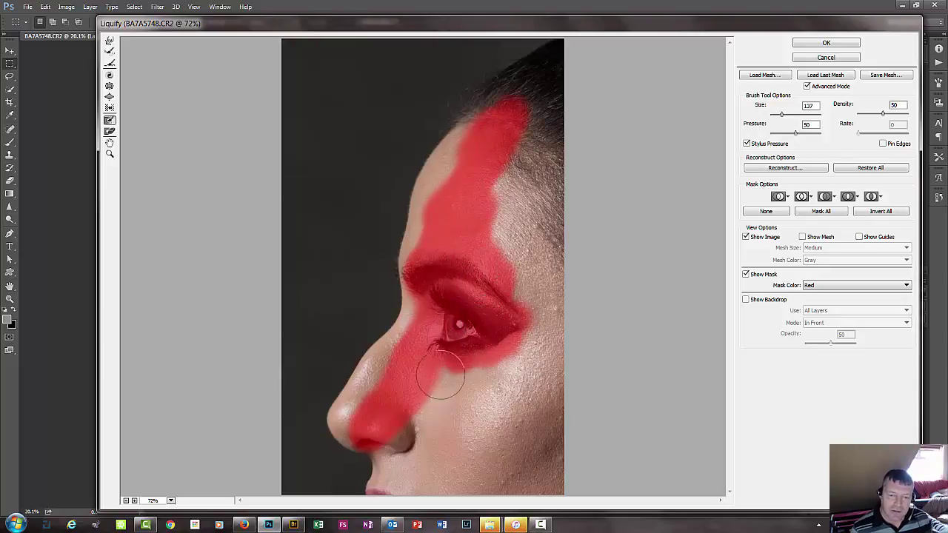
mouse_move(440, 376)
left_mouse_down()
mouse_move(419, 433)
mouse_move(406, 420)
mouse_move(408, 465)
mouse_move(407, 445)
mouse_move(370, 489)
mouse_move(404, 447)
left_mouse_up()
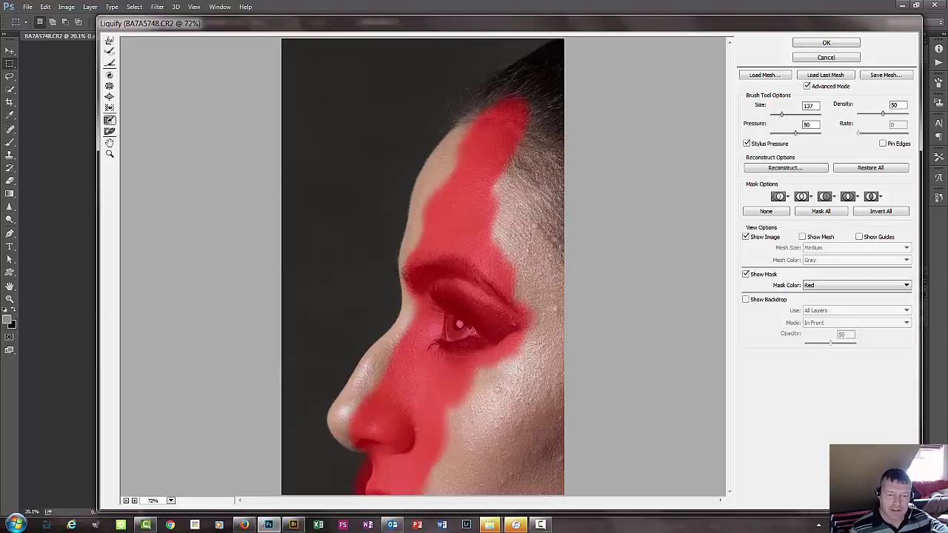
mouse_move(501, 137)
left_mouse_down()
mouse_move(451, 197)
mouse_move(547, 100)
left_mouse_up()
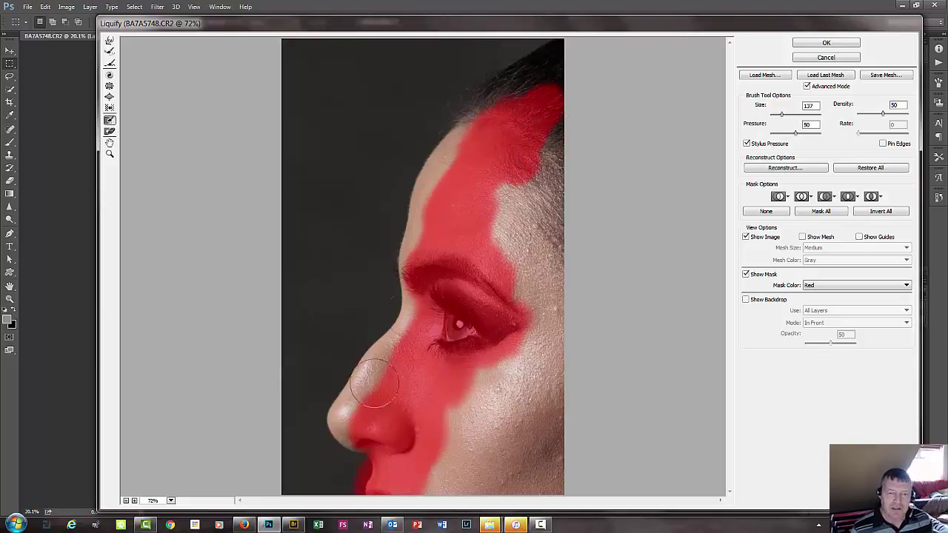
left_click(110, 43)
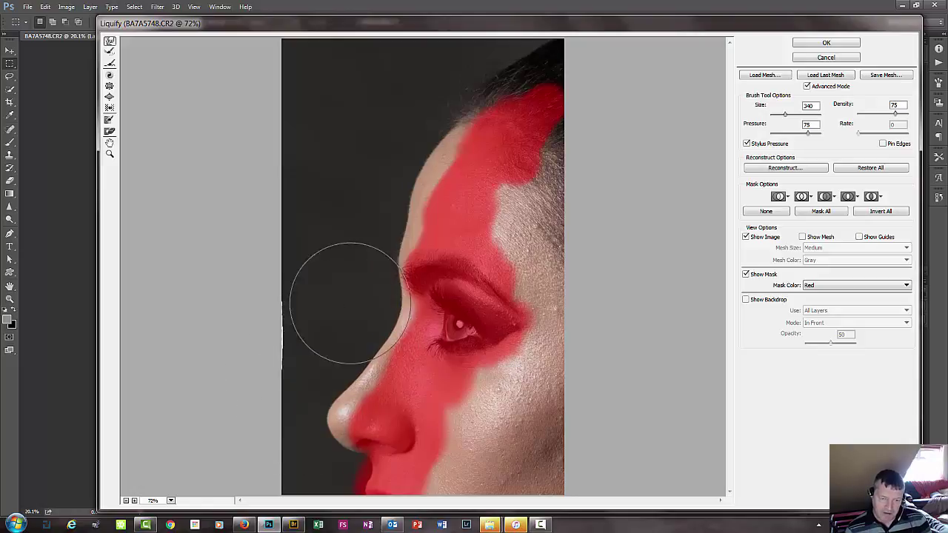
- Apply the Liquify edit and view the face, eye and ear at 50% zoom
left_click(839, 44)
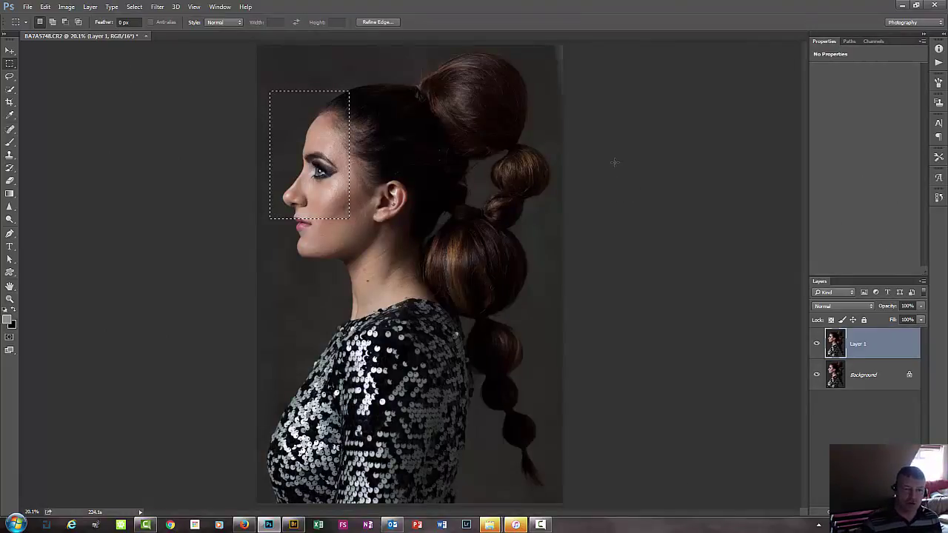
key("ctrl+plus")
key("ctrl+plus")
key("ctrl+plus")
key("ctrl+plus")
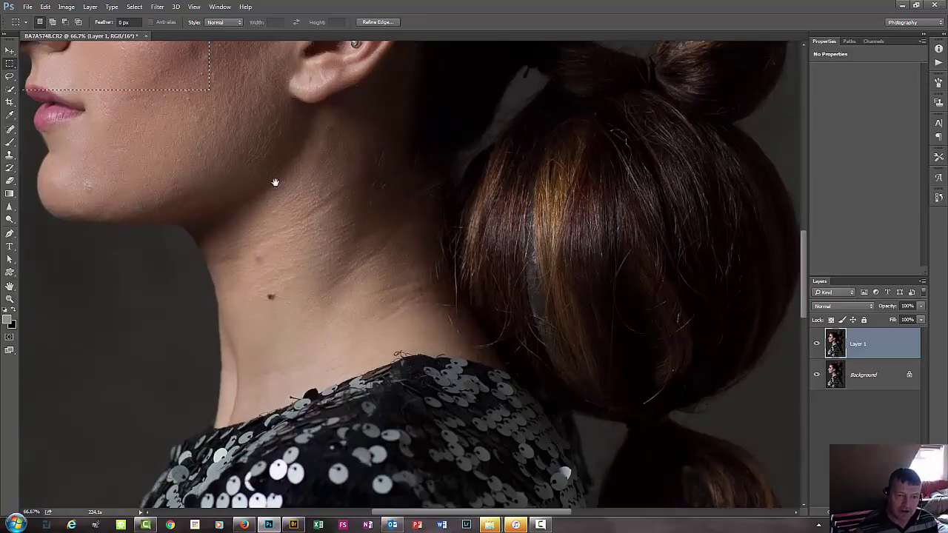
left_click_drag(275, 182, 637, 319)
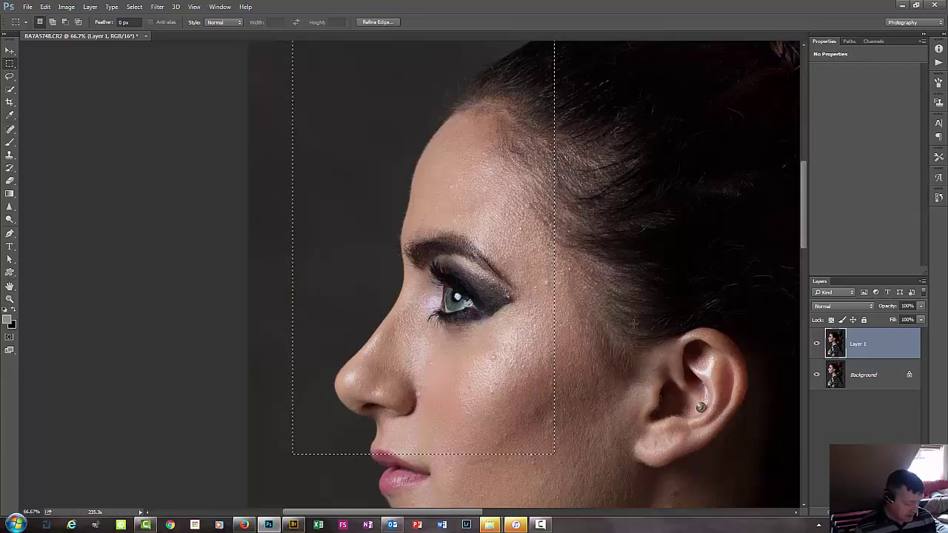
key("ctrl+minus")
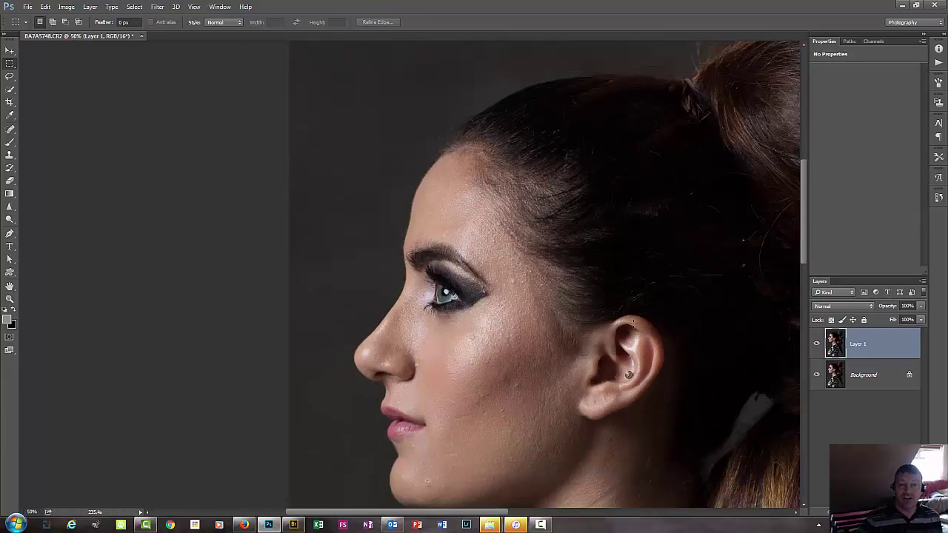